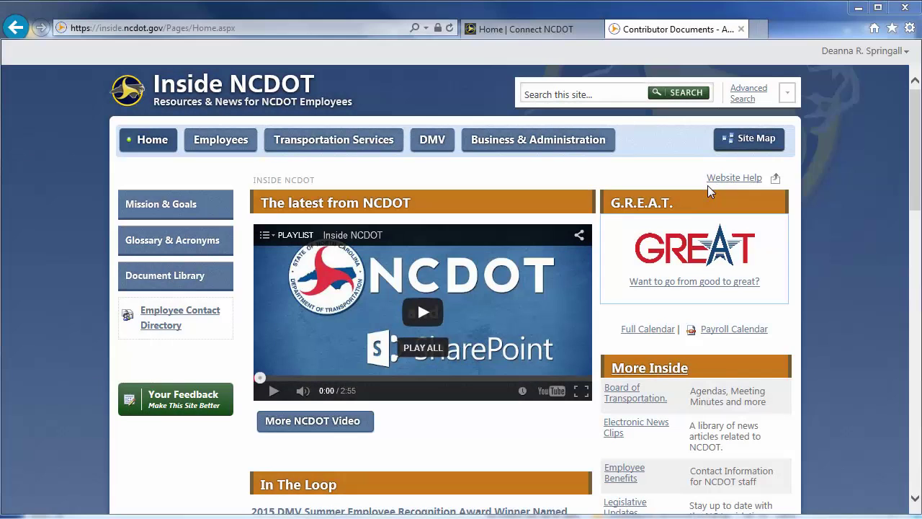
Enter 'esignatures' in the Inside NCDOT Search this site box and run the search
left_click(604, 93)
type("esignatures")
left_click(673, 92)
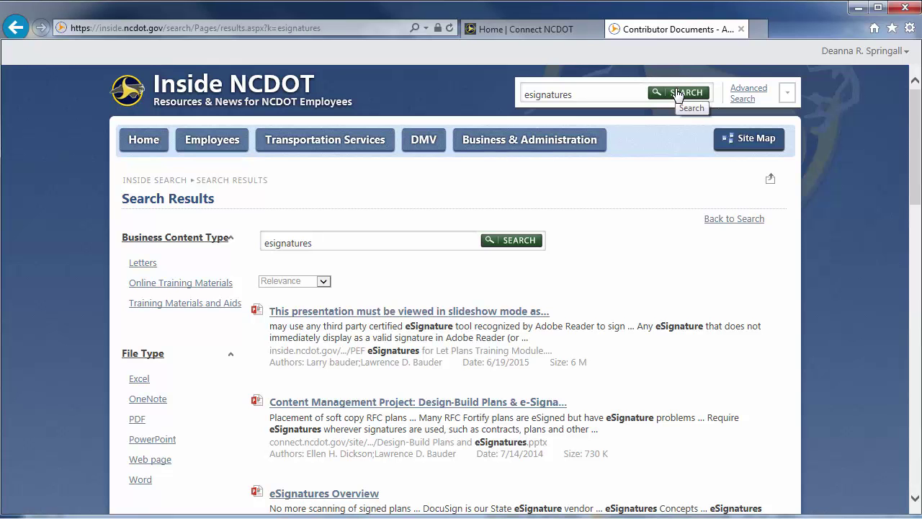
left_click_drag(915, 121, 919, 338)
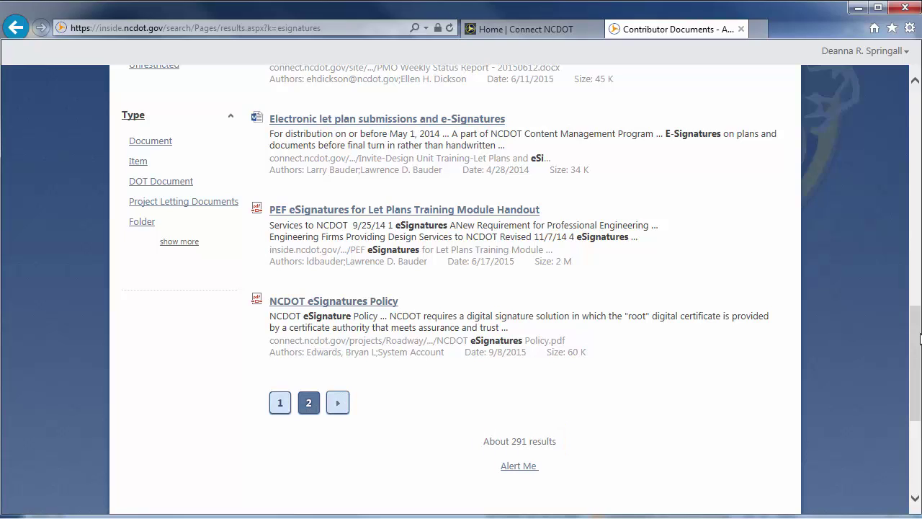
left_click_drag(916, 339, 916, 151)
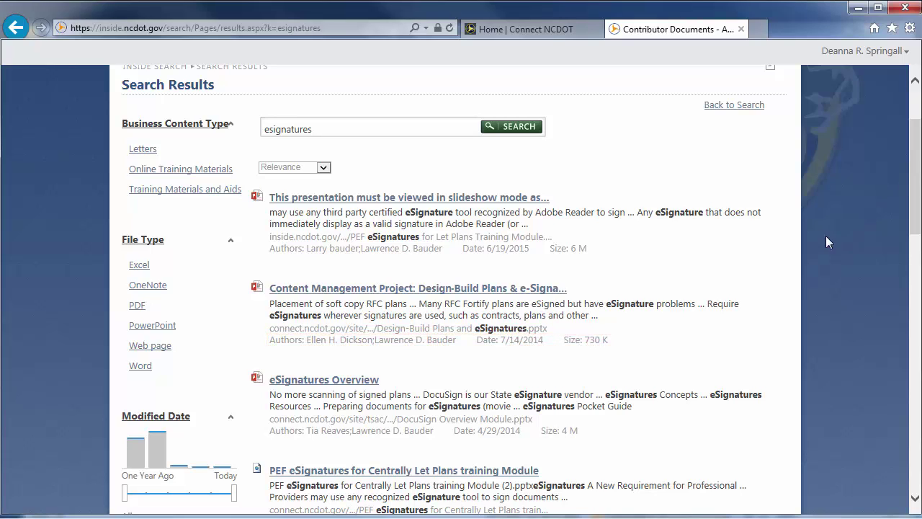
mouse_move(148, 284)
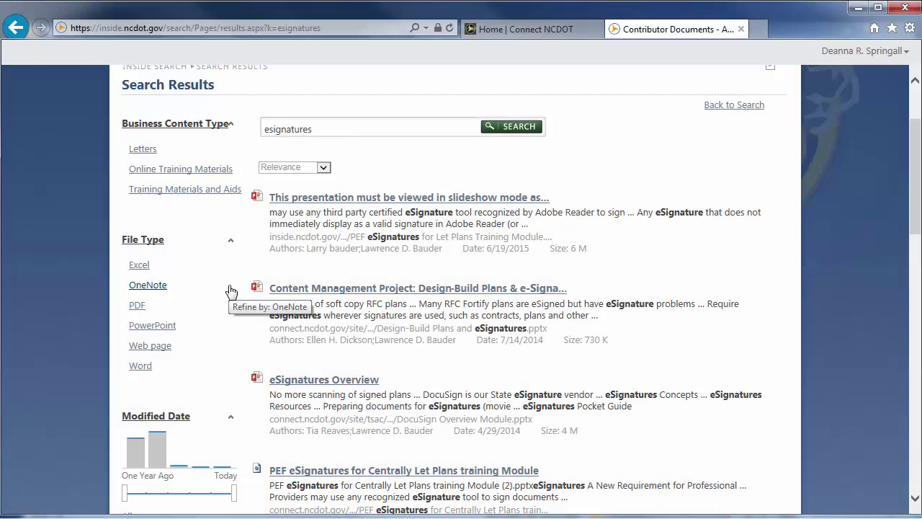
Sort the results by Date (Newest), Date (Oldest), Lifetime Views, and finally Recent Views
left_click(322, 168)
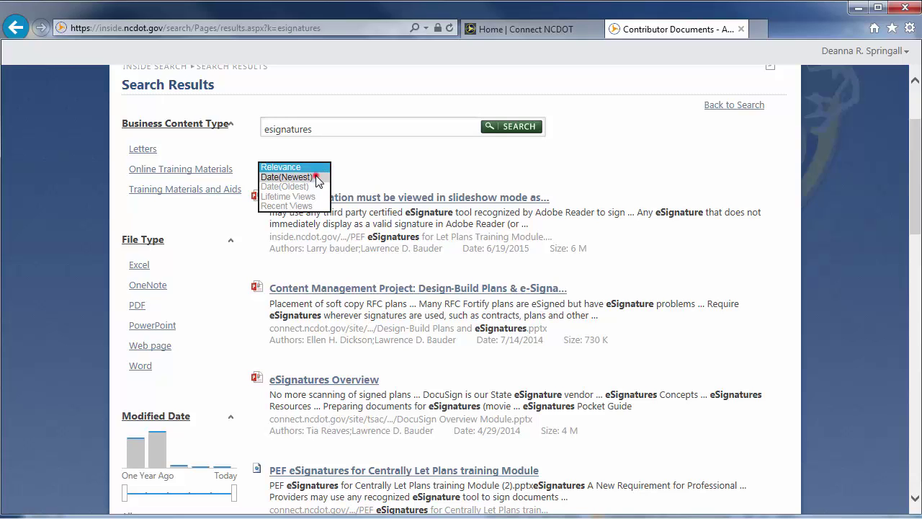
left_click(318, 177)
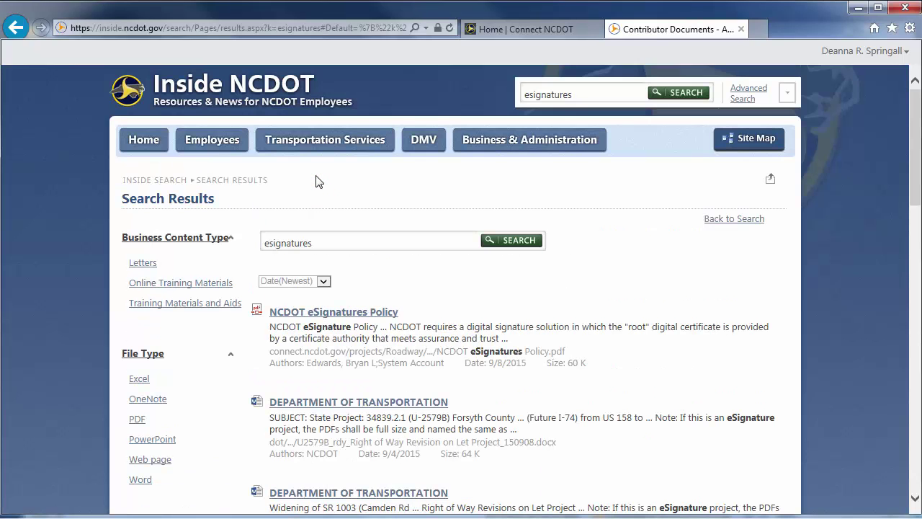
left_click(324, 281)
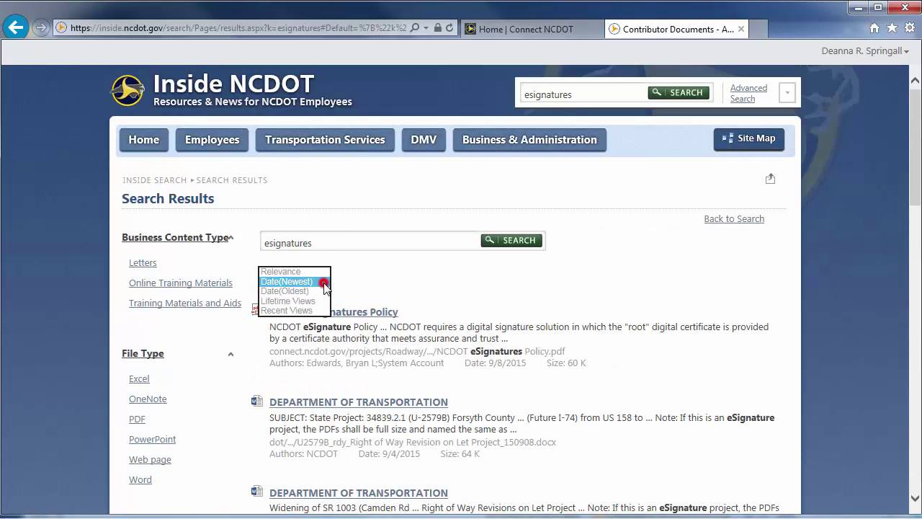
left_click(322, 295)
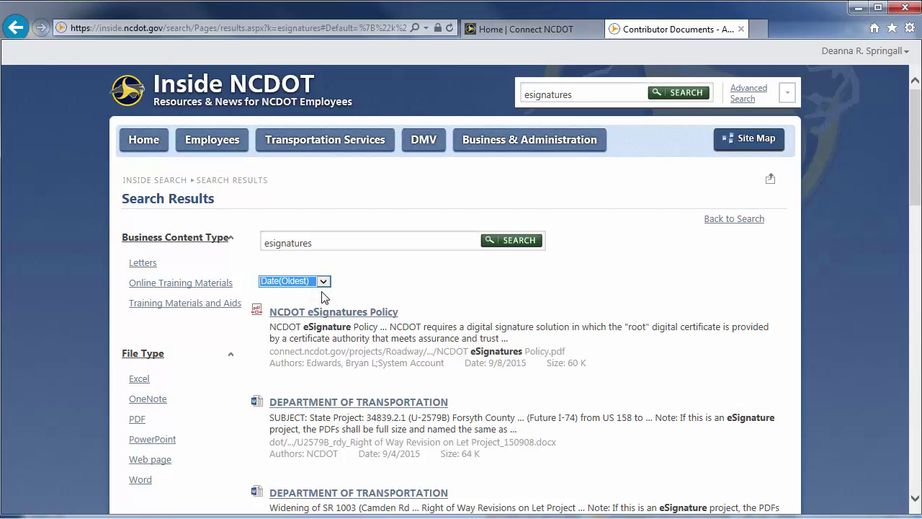
left_click(322, 286)
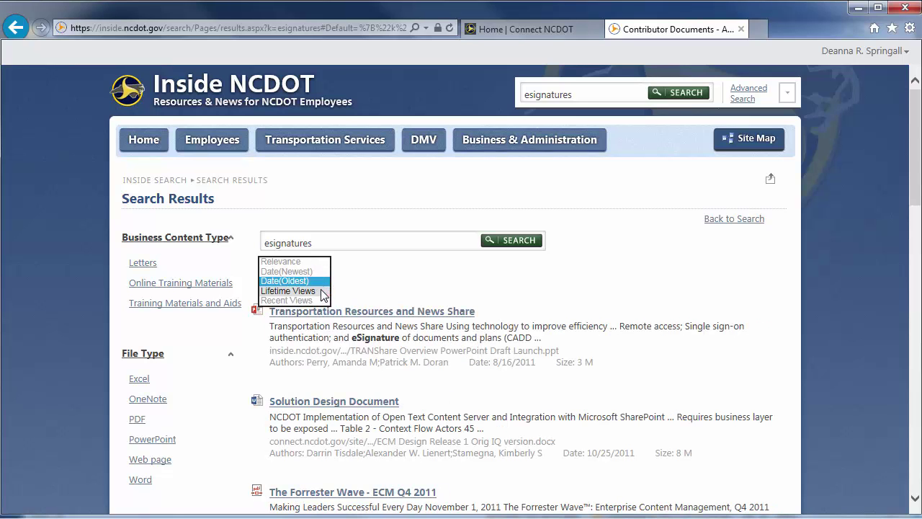
left_click(321, 292)
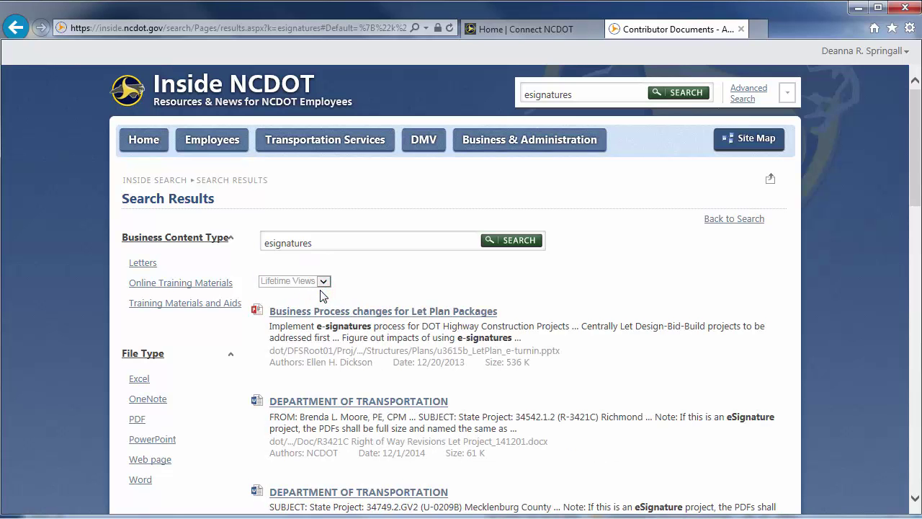
left_click(322, 281)
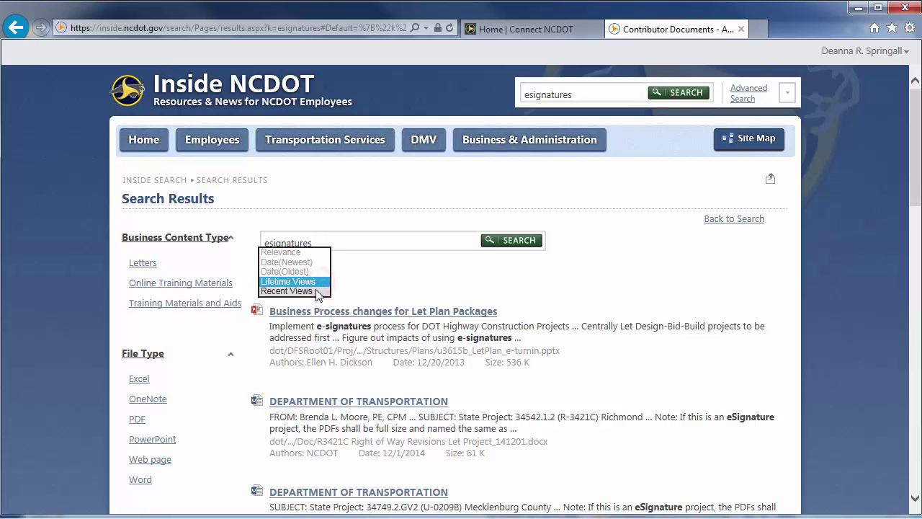
left_click(315, 292)
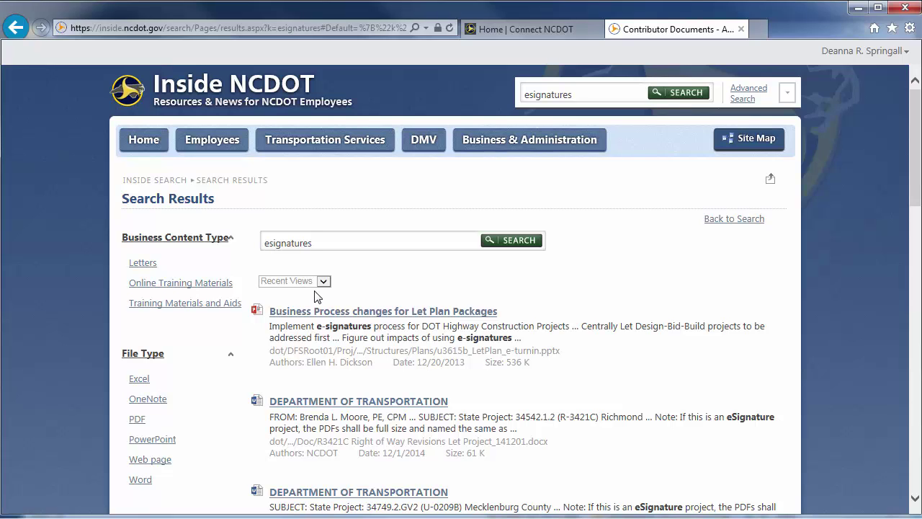
Sort by Relevance, filter to Training Materials and Aids, then clear the Business Content Type filter
left_click(322, 281)
left_click(314, 243)
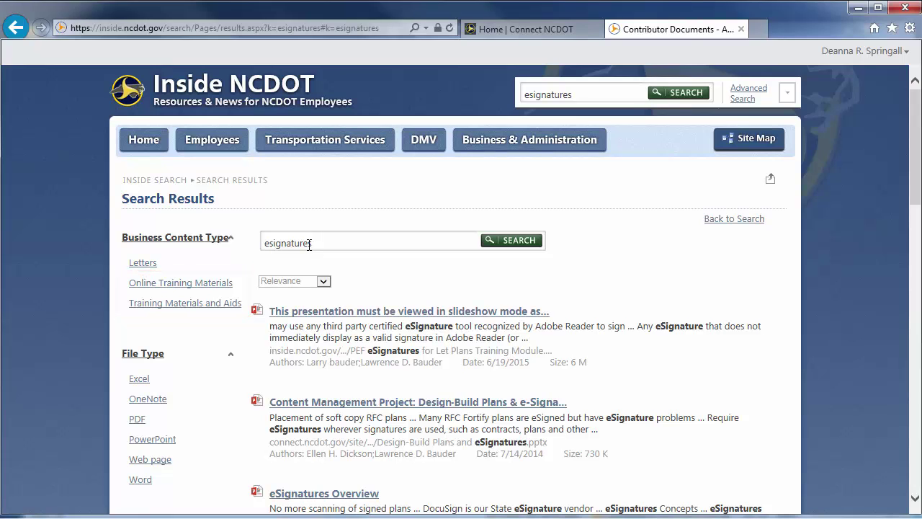
left_click(196, 302)
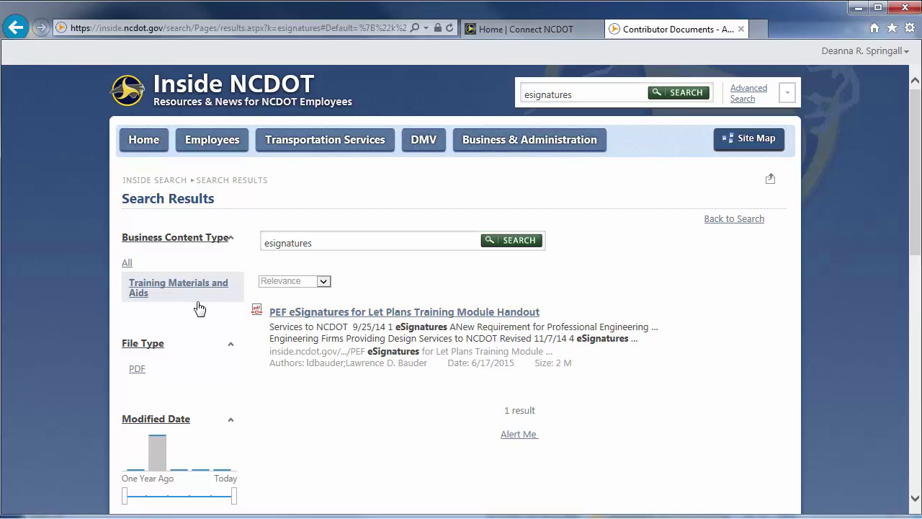
left_click(125, 263)
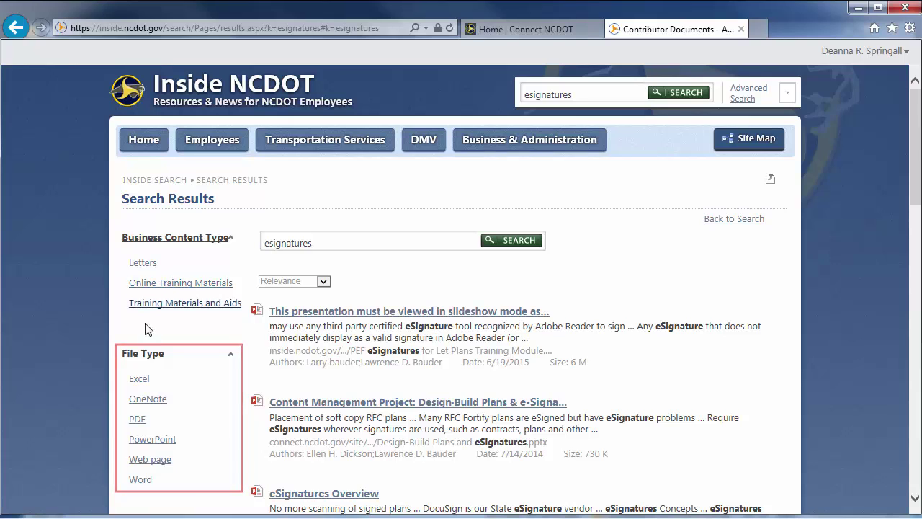
Filter the results to PDF files, then clear the File Type filter
left_click(137, 420)
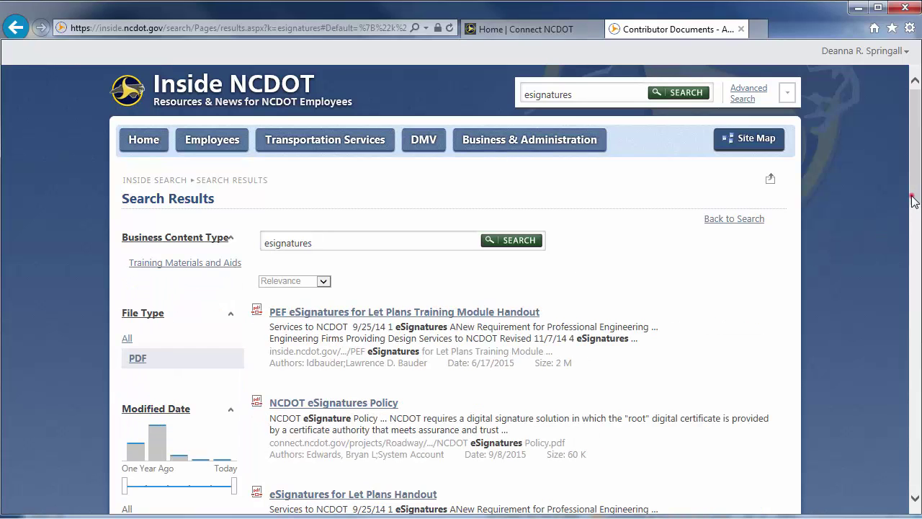
mouse_move(913, 200)
left_mouse_down()
mouse_move(914, 430)
mouse_move(899, 186)
left_mouse_up()
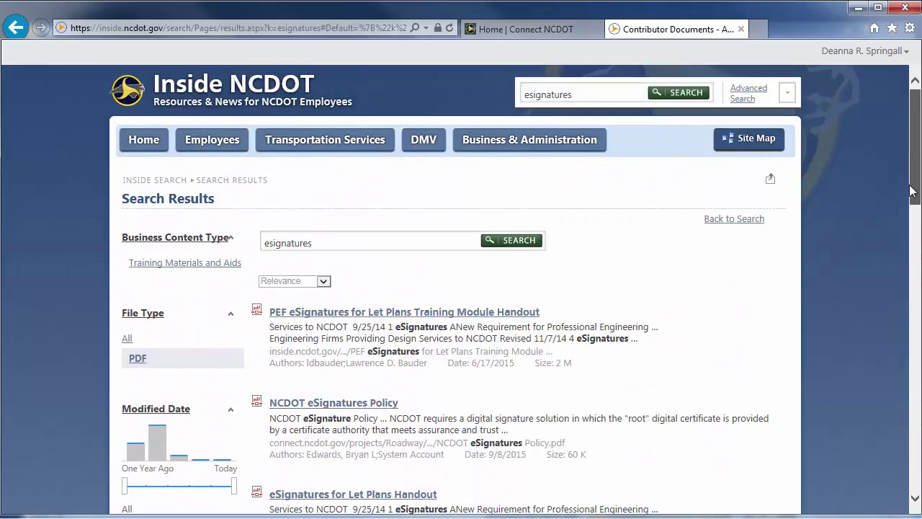
left_click(127, 338)
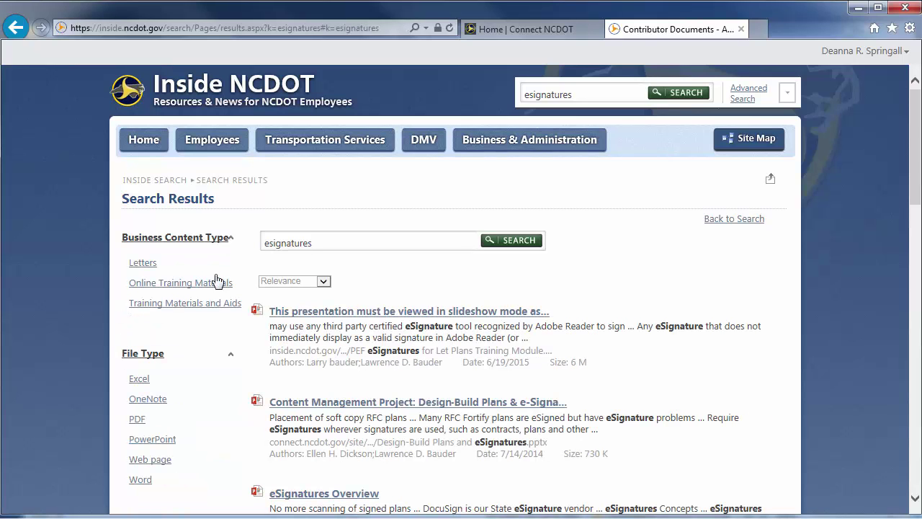
Limit Modified Date to the last month, leaving about 15 results
left_click_drag(915, 176, 911, 264)
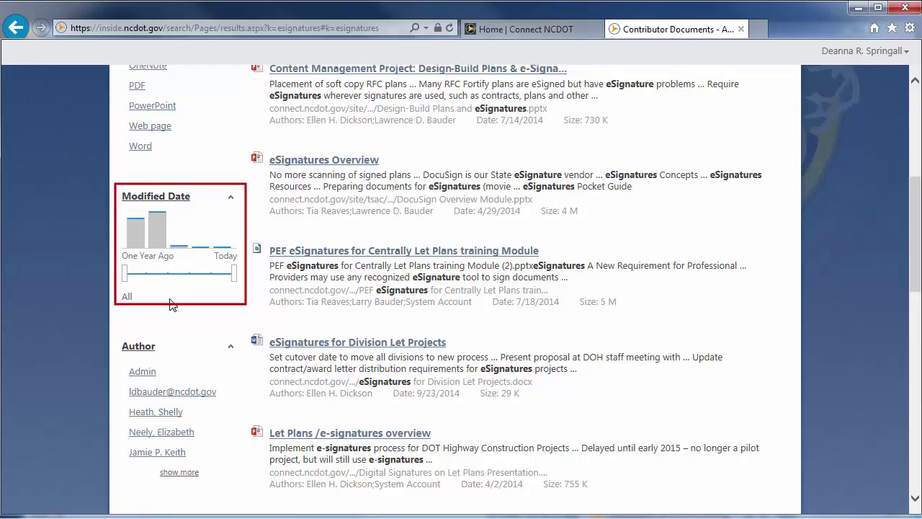
left_click(168, 273)
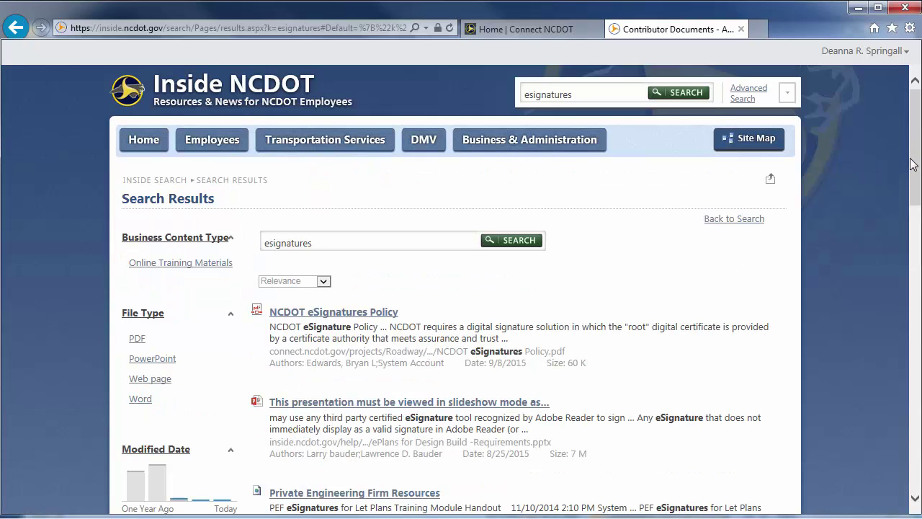
mouse_move(914, 166)
left_mouse_down()
mouse_move(915, 392)
mouse_move(916, 233)
left_mouse_up()
Reset Modified Date to all dates, filter to one author's single PDF, then clear Author
left_click(123, 250)
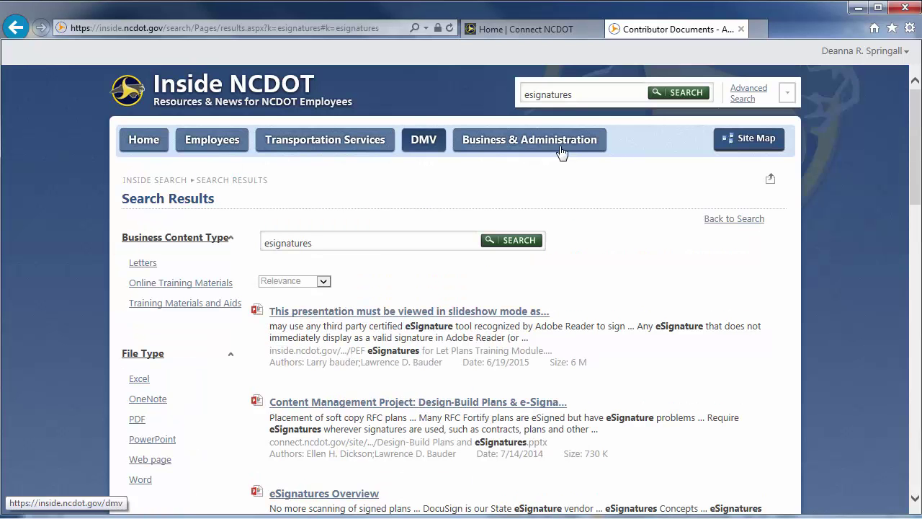
left_click_drag(909, 181, 899, 334)
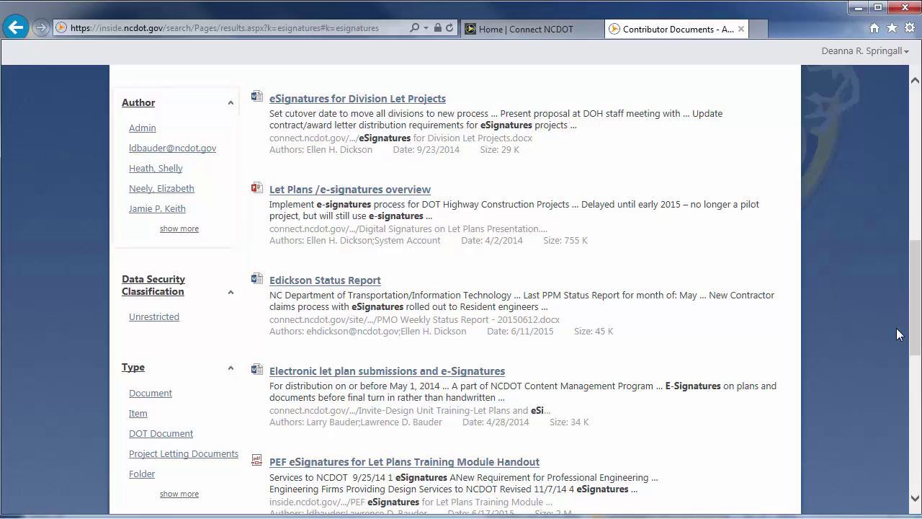
left_click(179, 229)
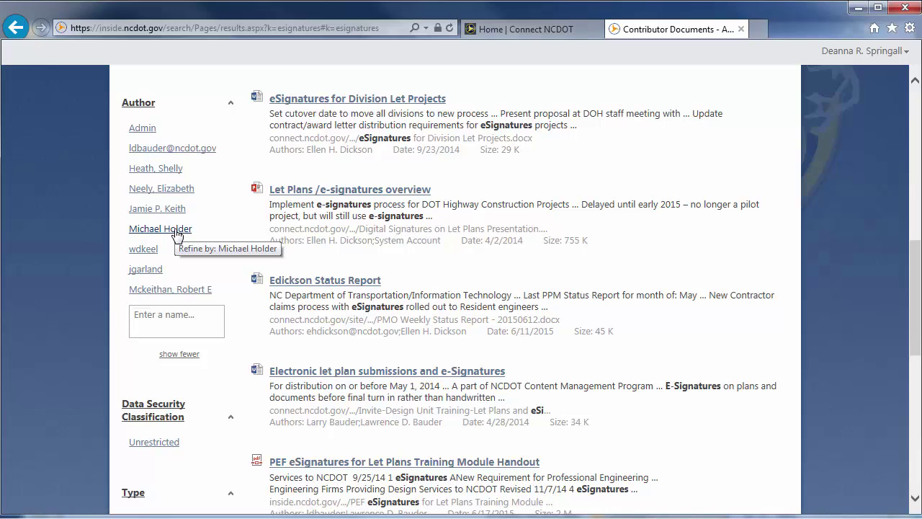
left_click(177, 232)
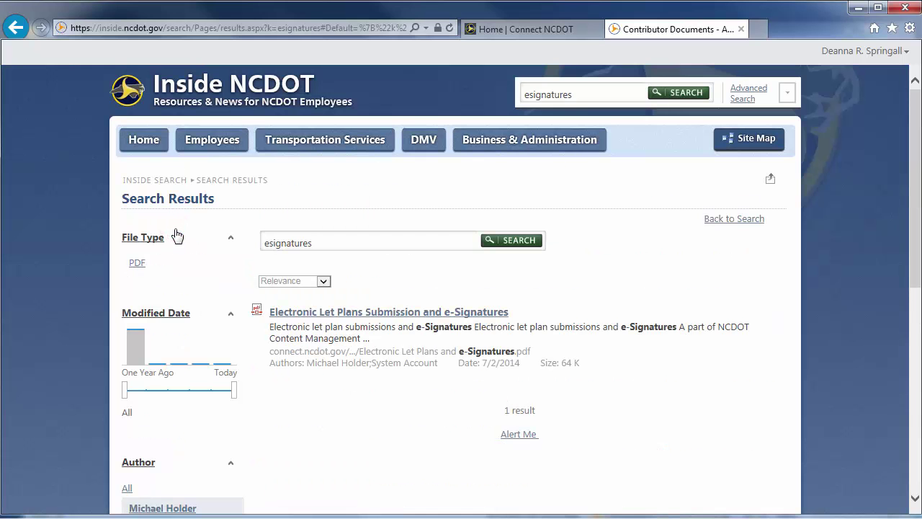
left_click(127, 490)
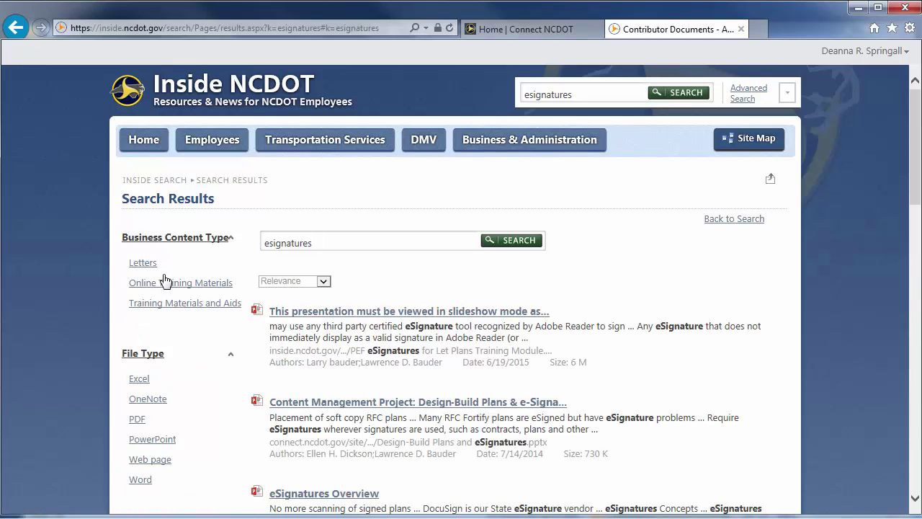
Filter to the Unrestricted data security classification for five results, then clear it
left_click_drag(914, 191, 899, 368)
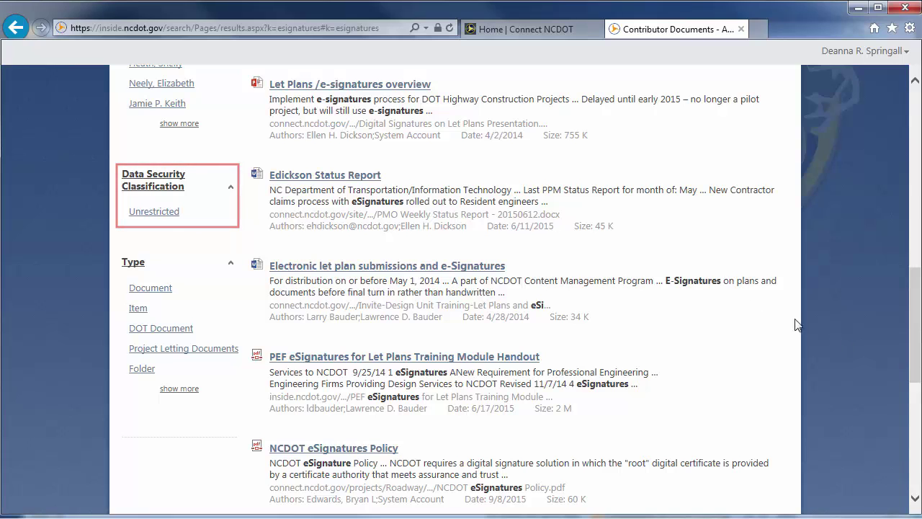
left_click(134, 212)
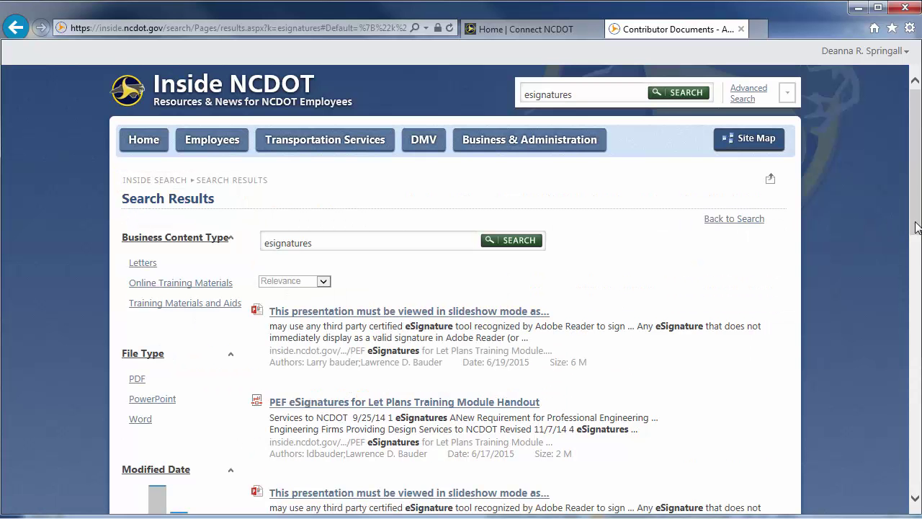
left_click_drag(917, 227, 916, 336)
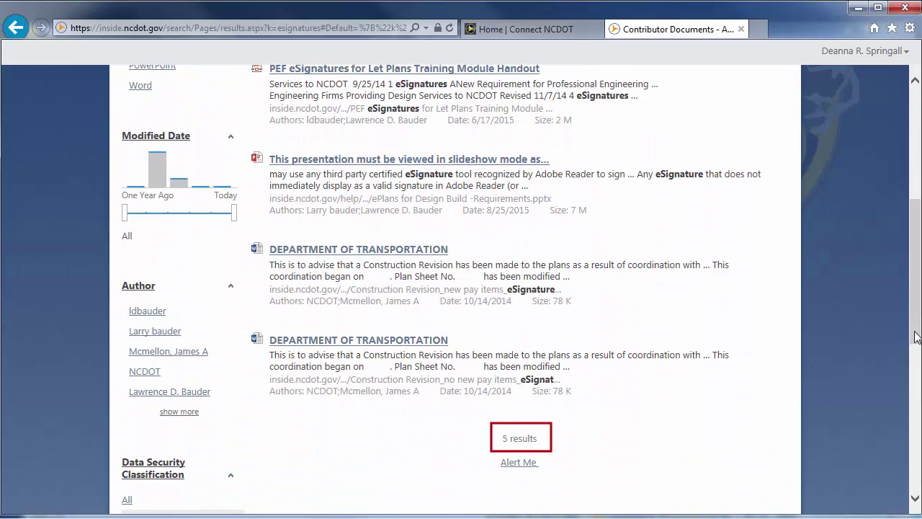
left_click(130, 500)
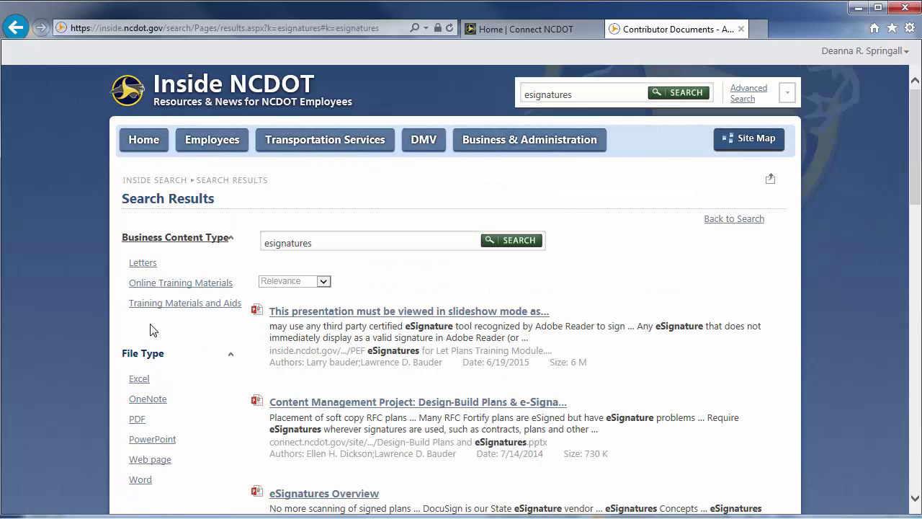
Narrow results to the Item type, open the first DispForm.aspx item, then go back
left_click_drag(917, 193, 920, 400)
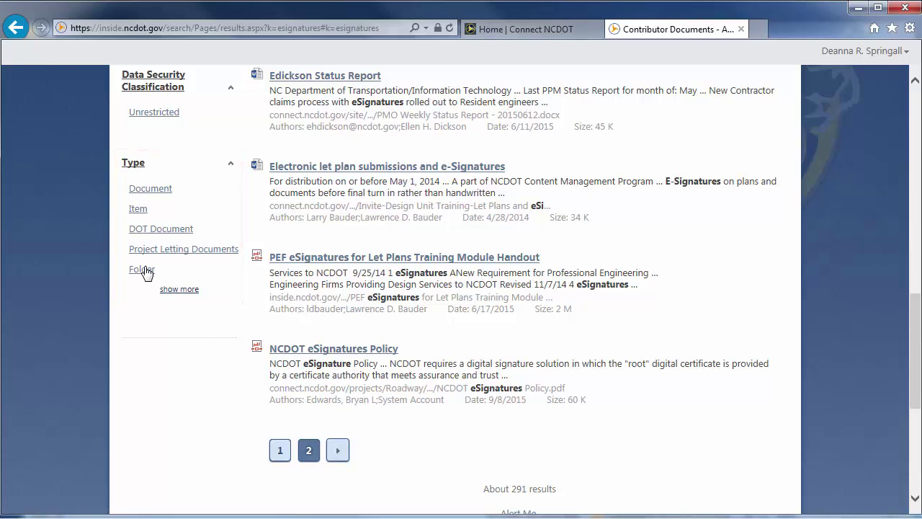
left_click(137, 209)
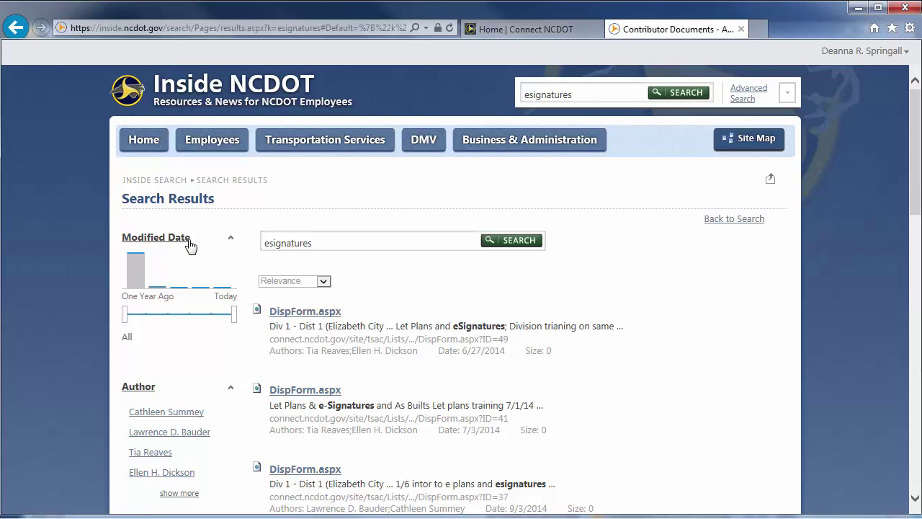
left_click(303, 313)
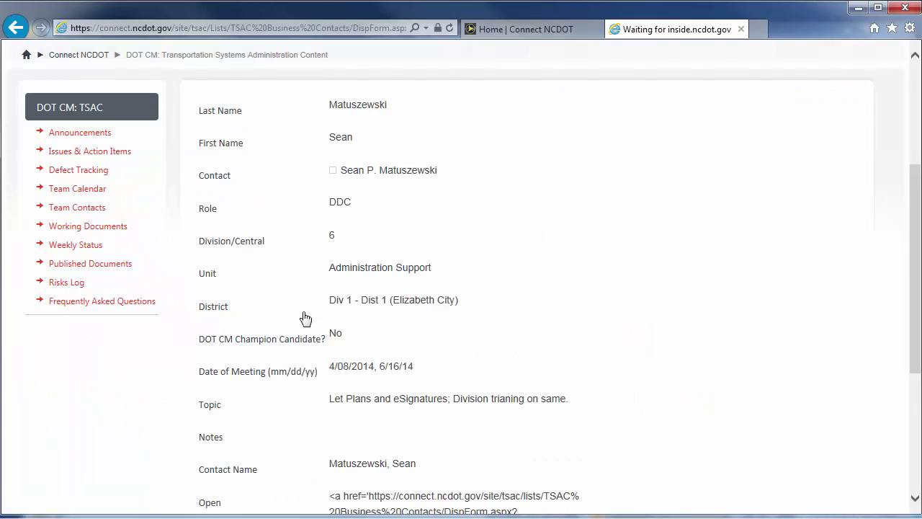
left_click(16, 29)
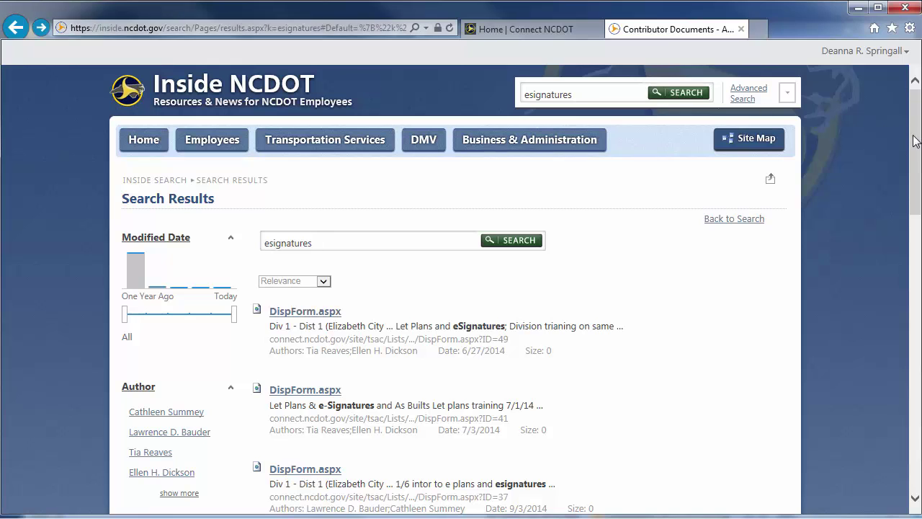
left_click_drag(913, 141, 902, 240)
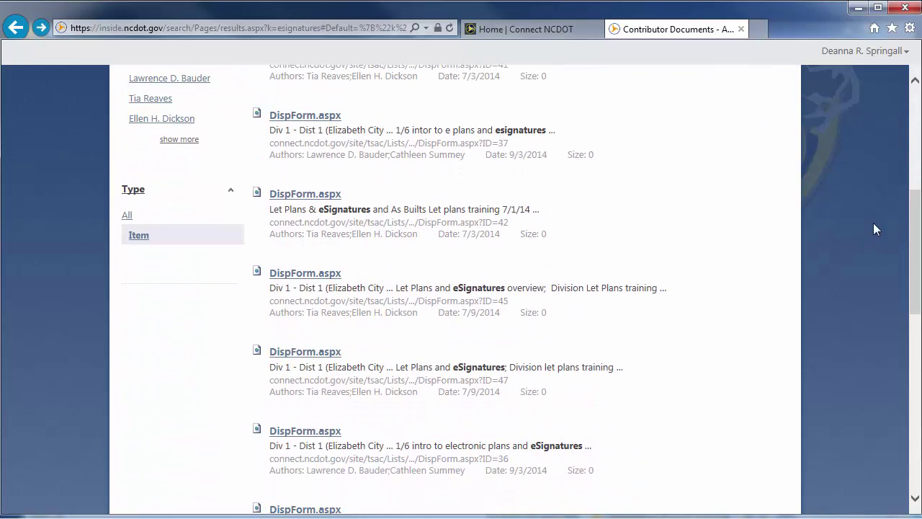
Clear the Type filter, narrow to one author's PDFs, then clear the Author and File Type filters
left_click(127, 215)
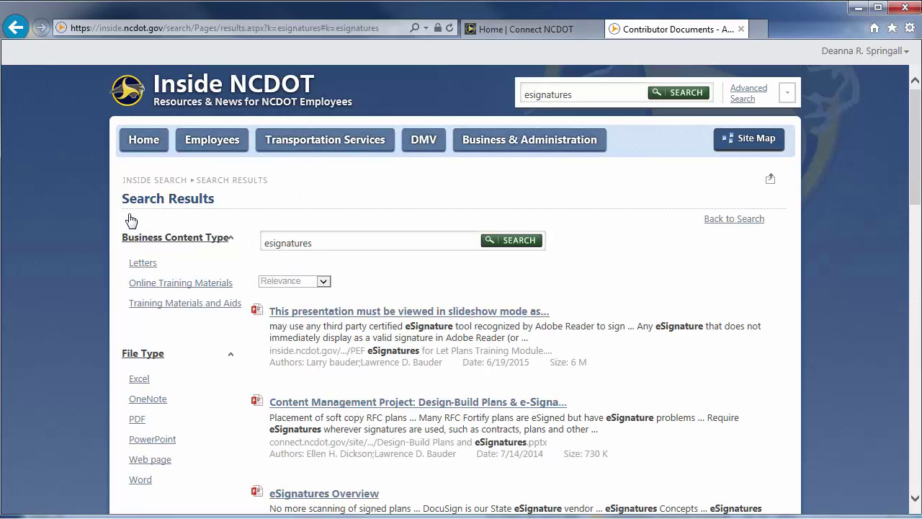
left_click(136, 420)
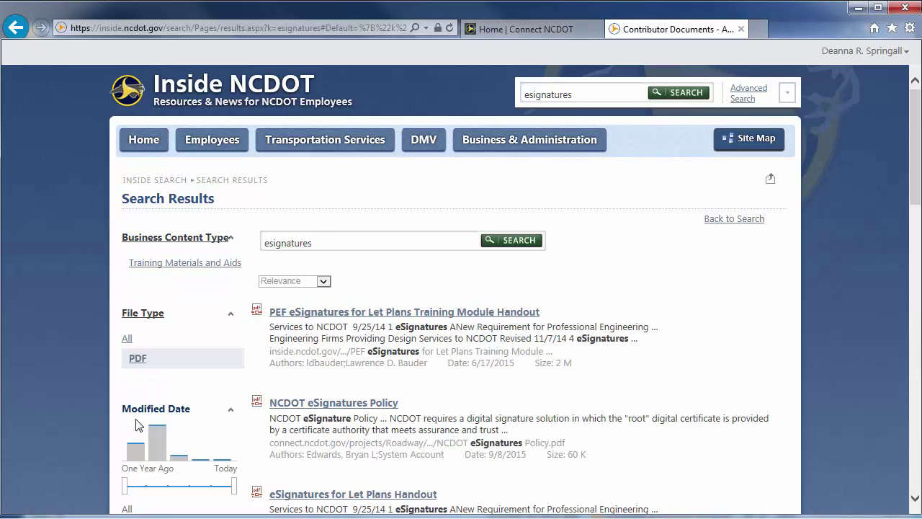
left_click_drag(917, 184, 918, 301)
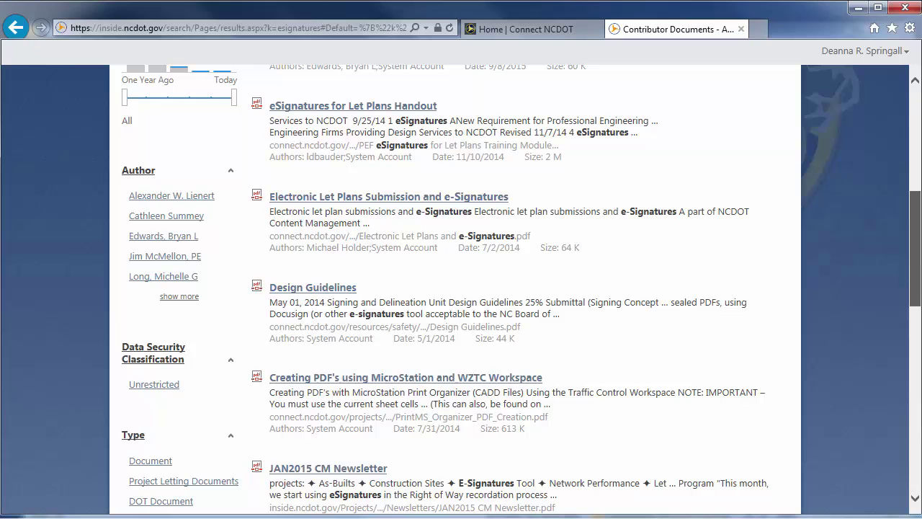
left_click(185, 296)
left_click(184, 297)
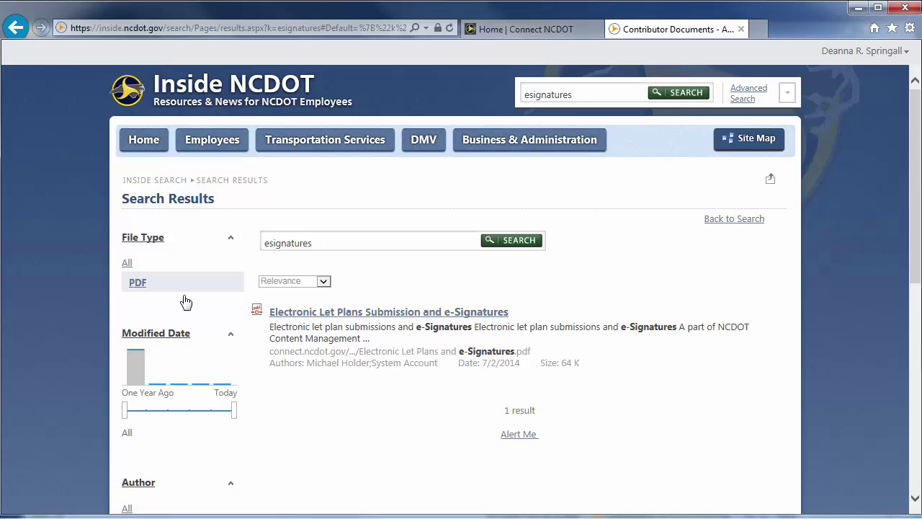
left_click(126, 508)
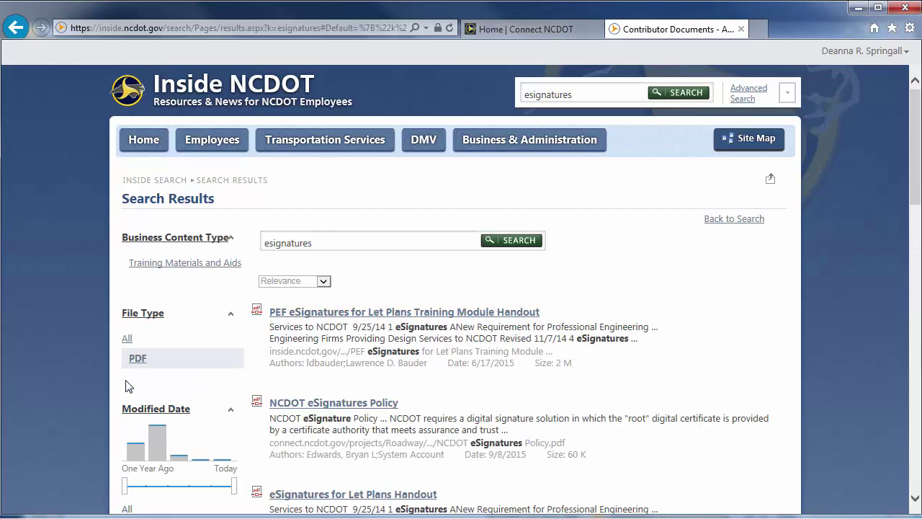
left_click(127, 338)
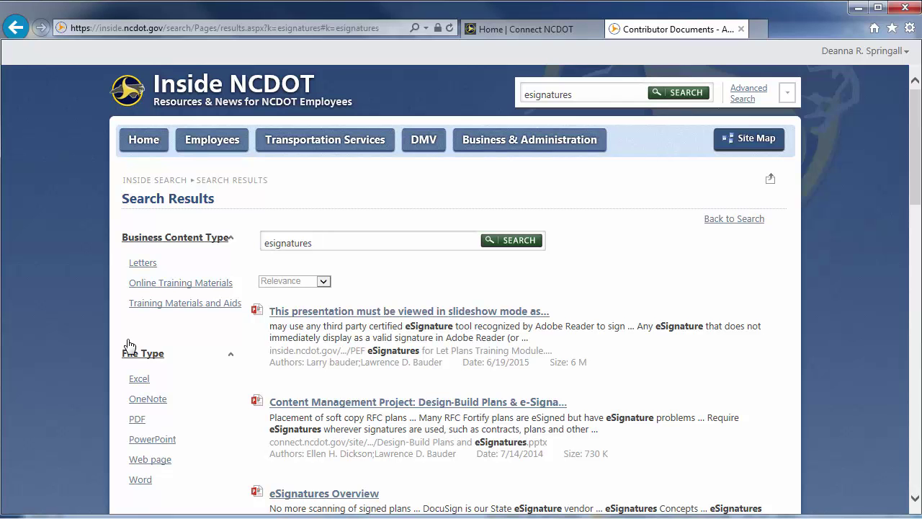
Search the Connect NCDOT site for 'esignatures' and scroll through its results and refiners
left_click(534, 33)
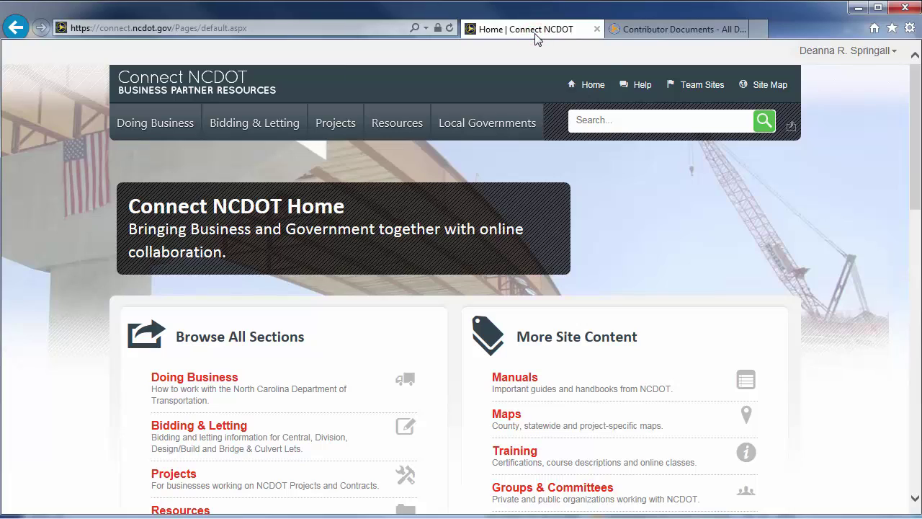
left_click(593, 118)
type("esignatures")
left_click(764, 121)
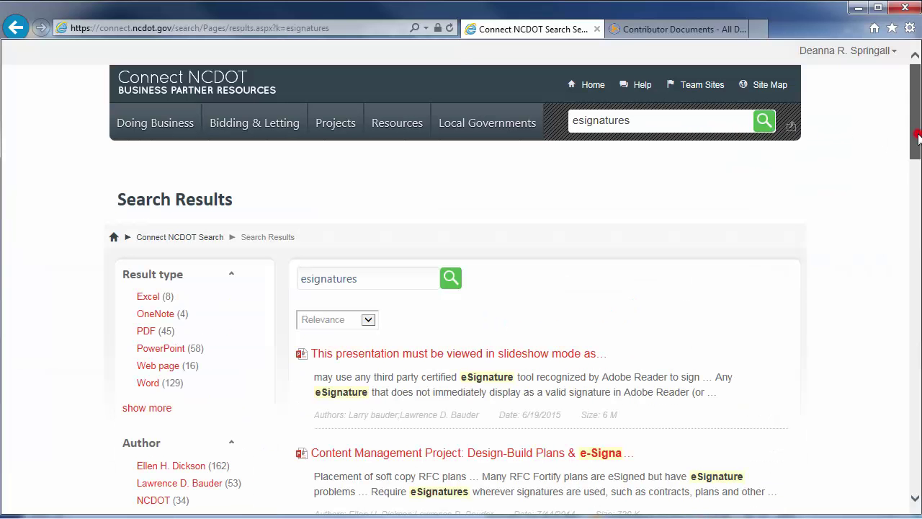
left_click_drag(914, 135, 907, 325)
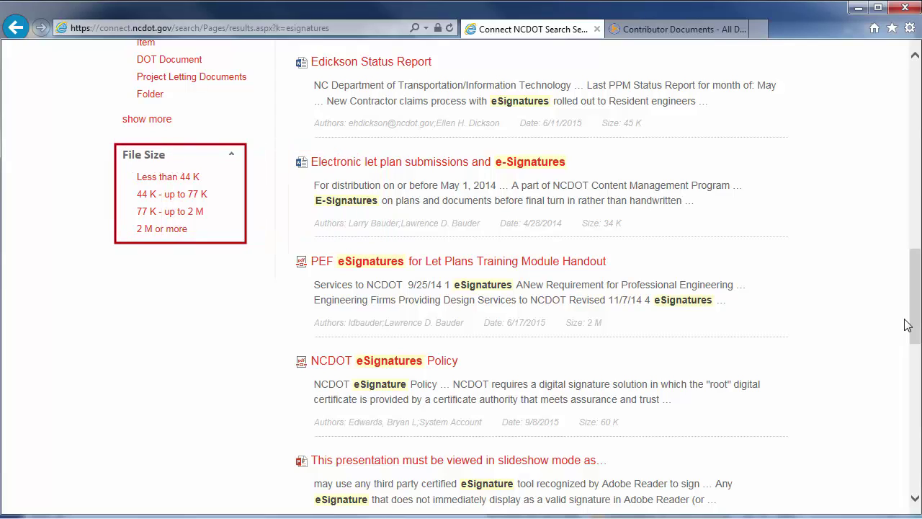
left_click_drag(915, 317, 913, 276)
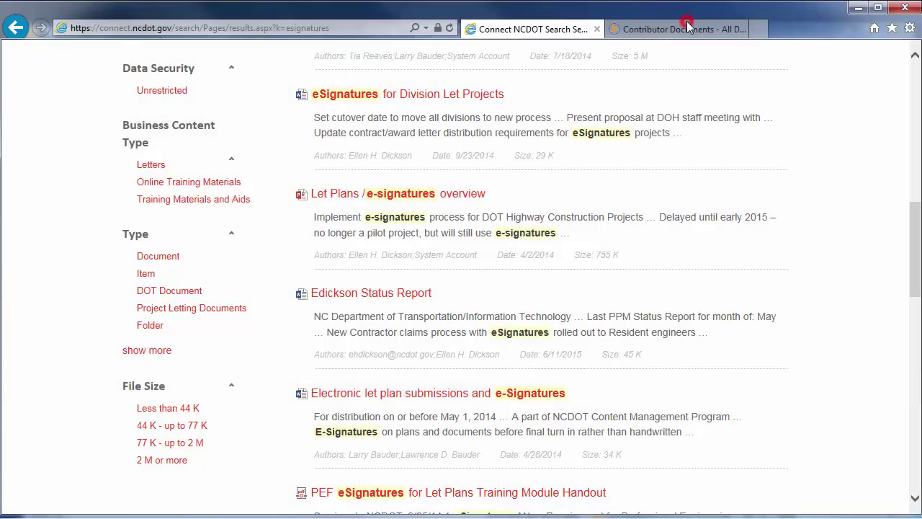
Create an Alert Me for the Inside NCDOT esignatures search set to All changes, daily summary
left_click(687, 26)
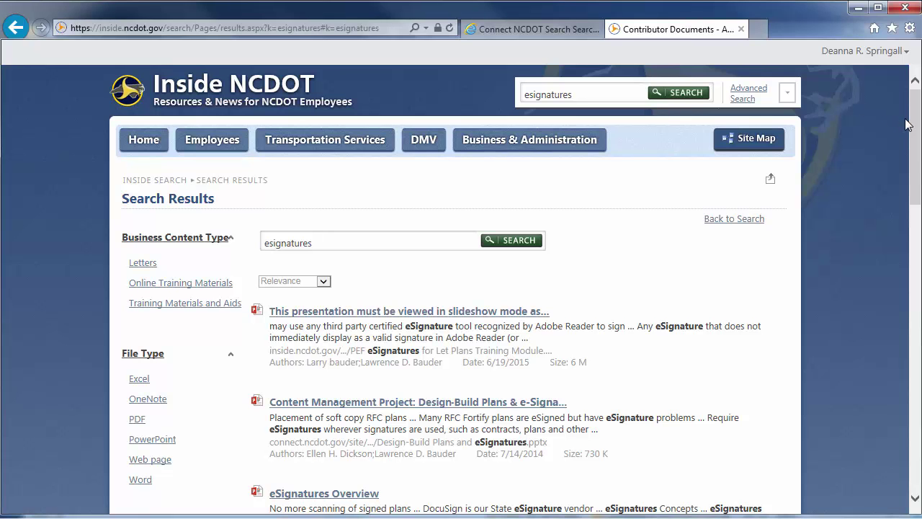
left_click_drag(912, 124, 895, 358)
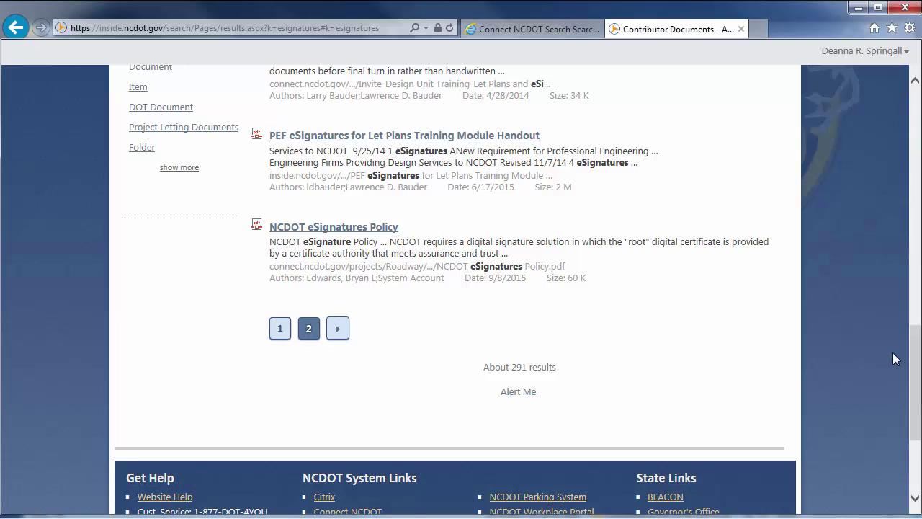
left_click(522, 392)
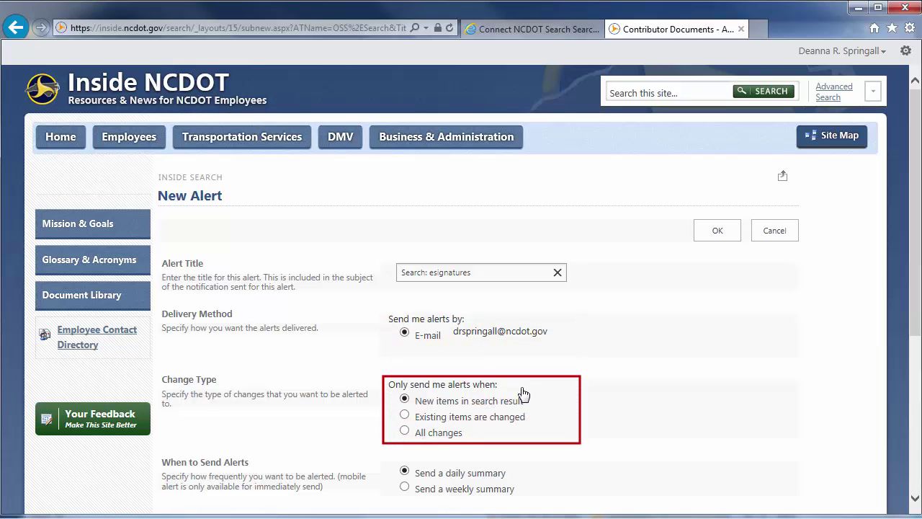
left_click(405, 431)
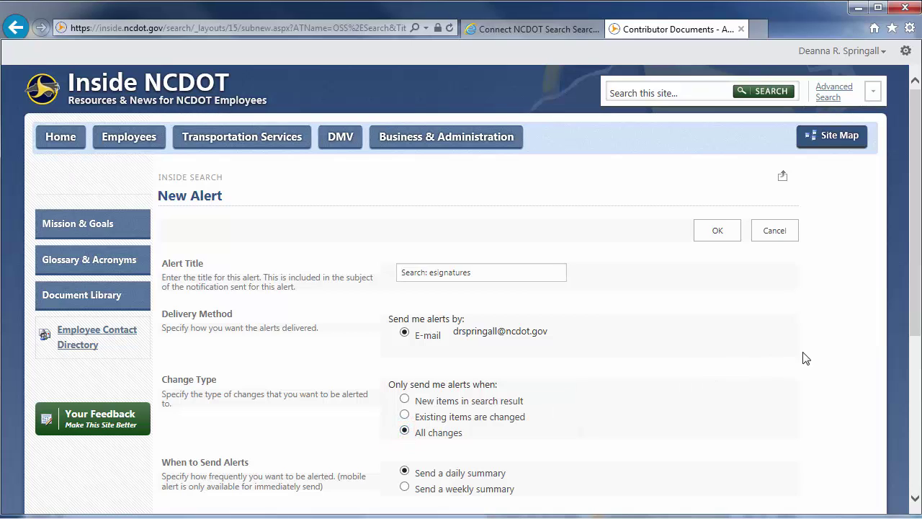
left_click_drag(913, 328, 914, 409)
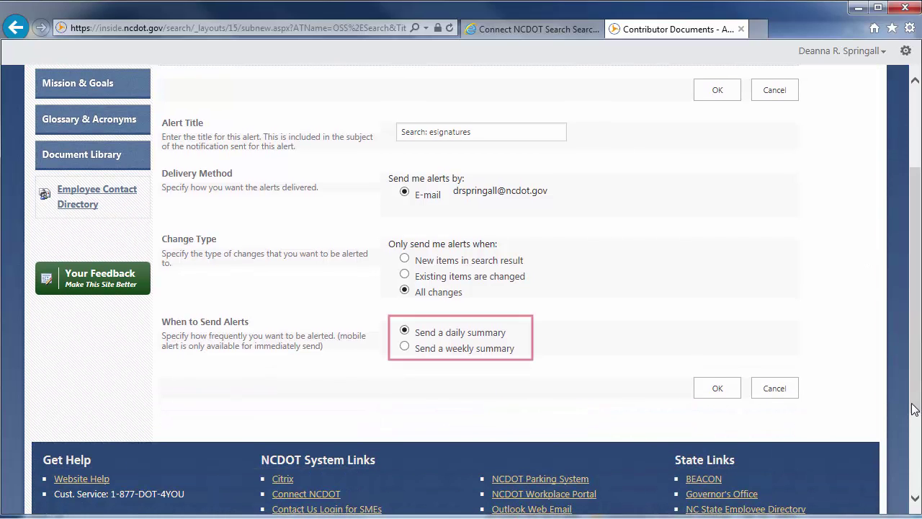
Save the esignatures alert, then open its settings via the confirmation email's My Alerts link
left_click(719, 389)
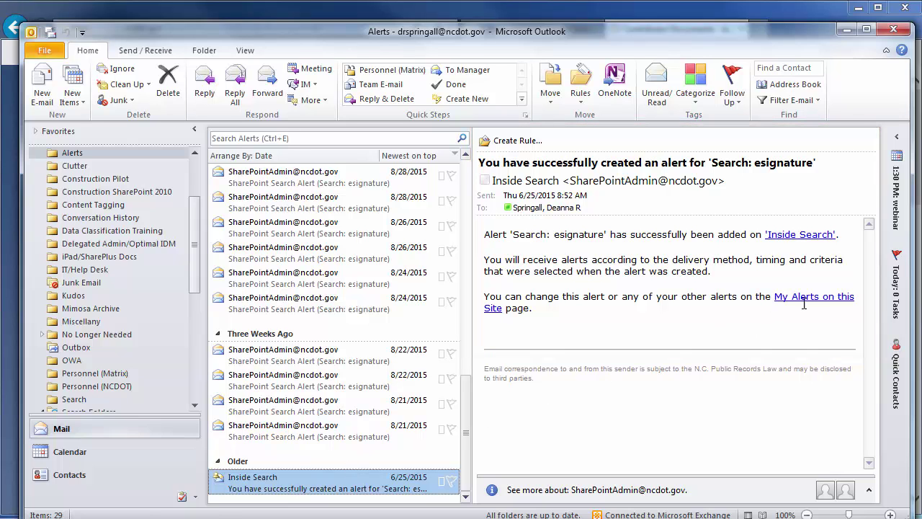
left_click(808, 302)
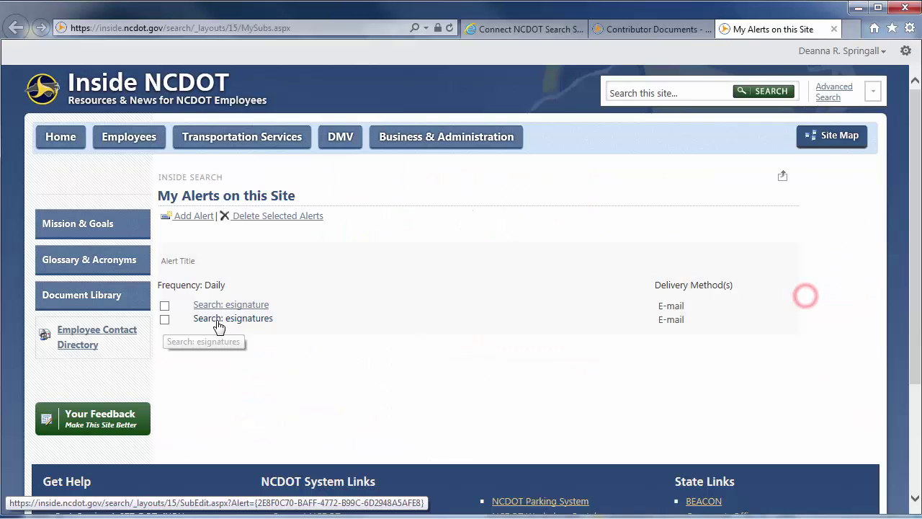
left_click(218, 323)
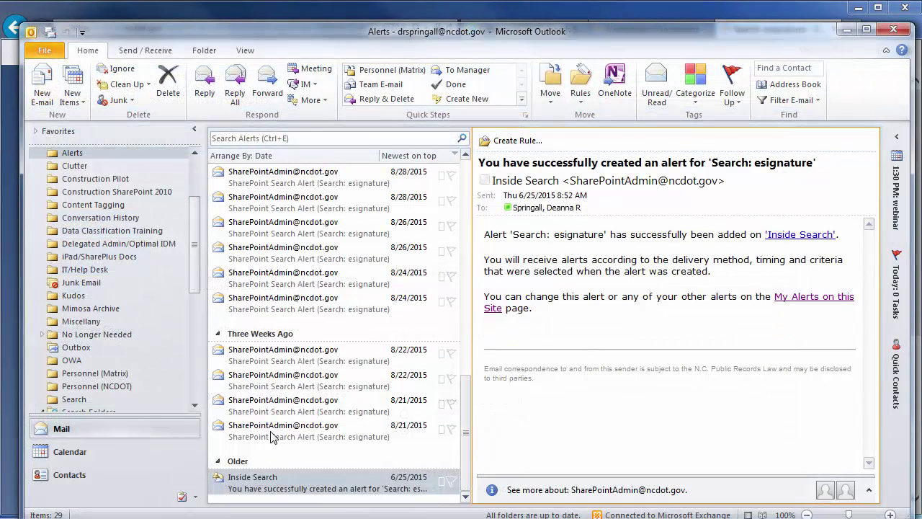
Open the 08/21/15 agenda document in Word from the 8/21/2015 search alert email
left_click(268, 433)
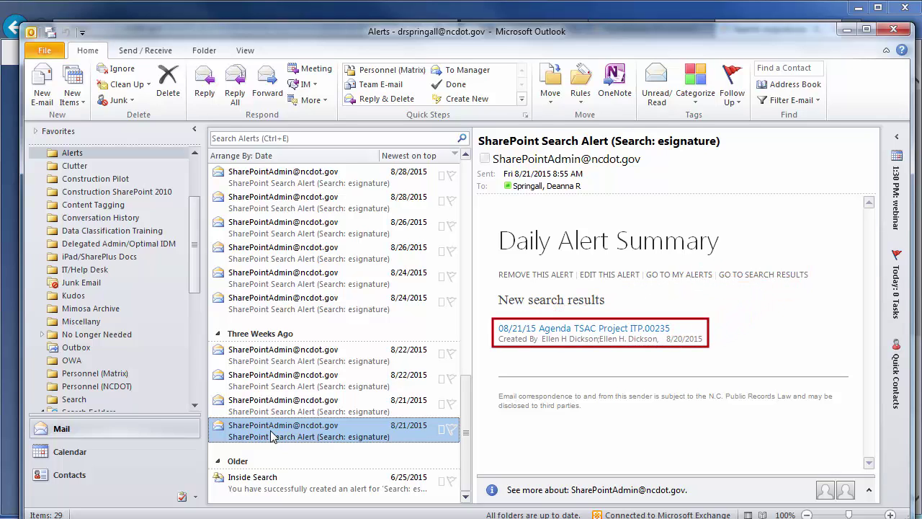
left_click(571, 337)
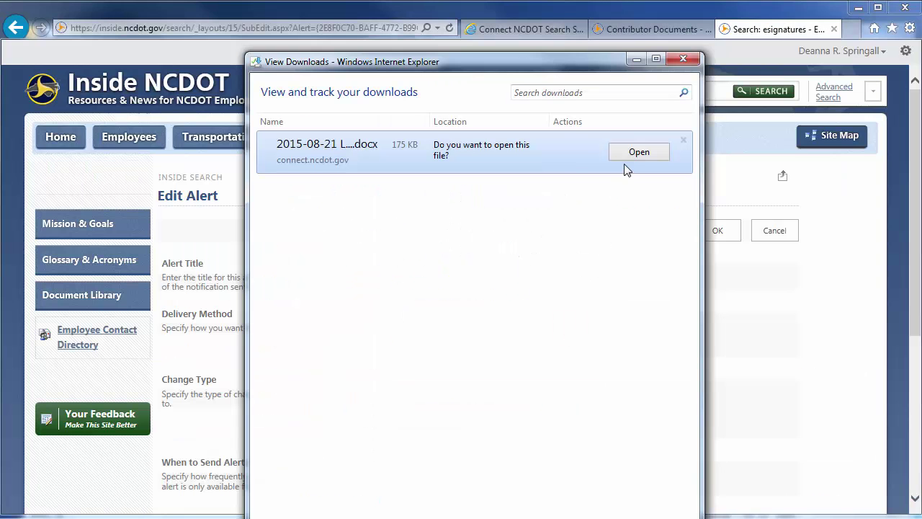
left_click(626, 152)
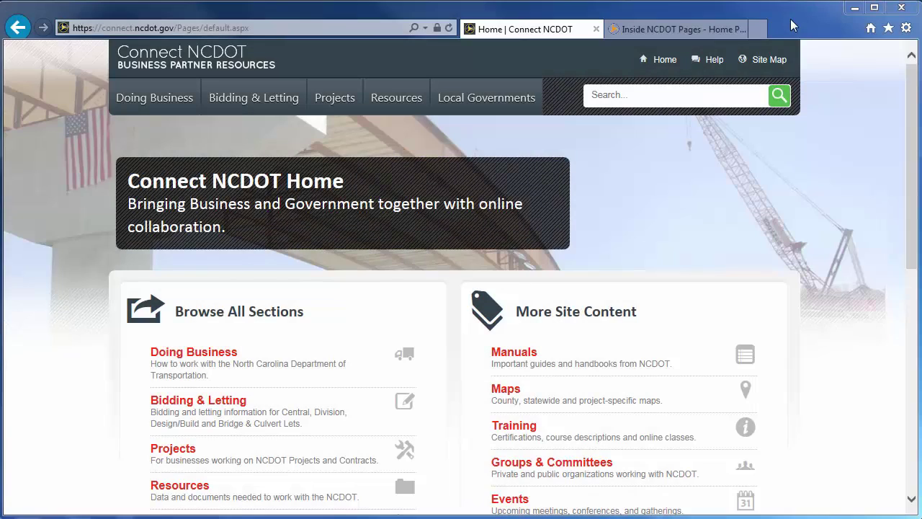
View Connect NCDOT's User Help and SharePoint Help pages, then return to Inside NCDOT
left_click(718, 59)
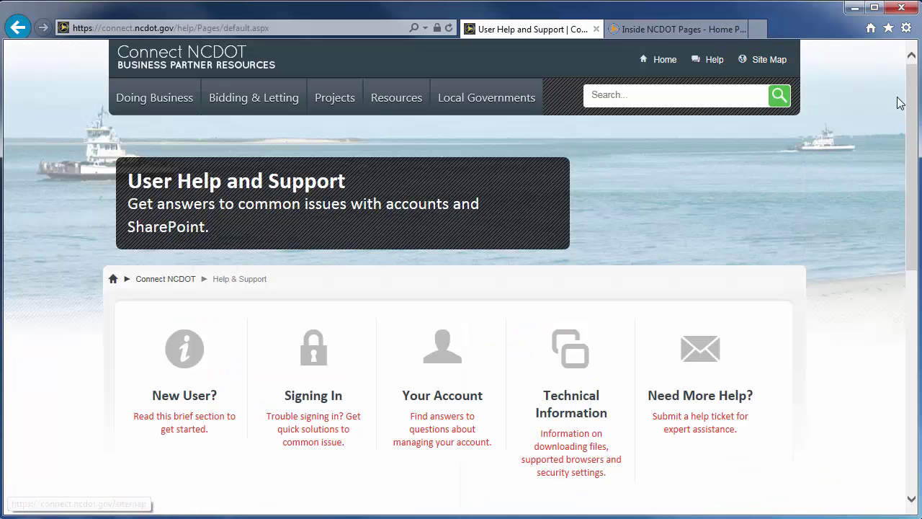
left_click_drag(912, 106, 912, 249)
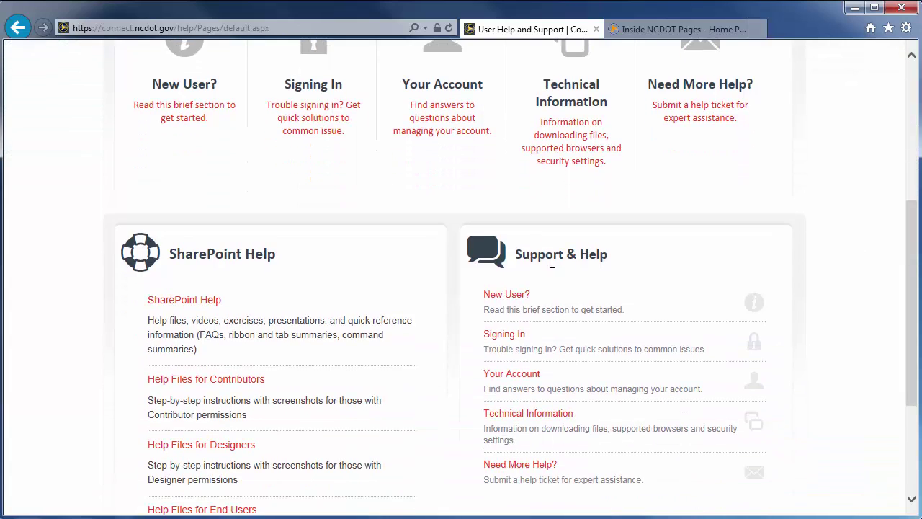
left_click(198, 304)
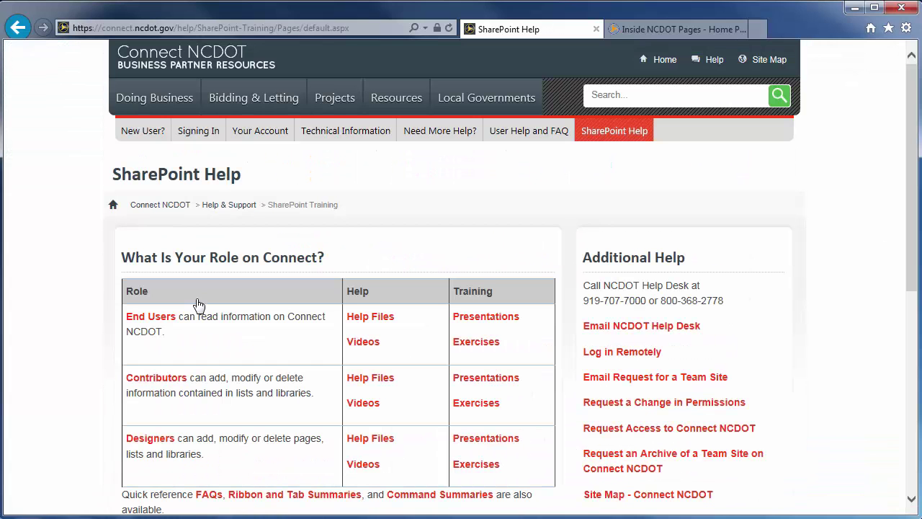
left_click(656, 30)
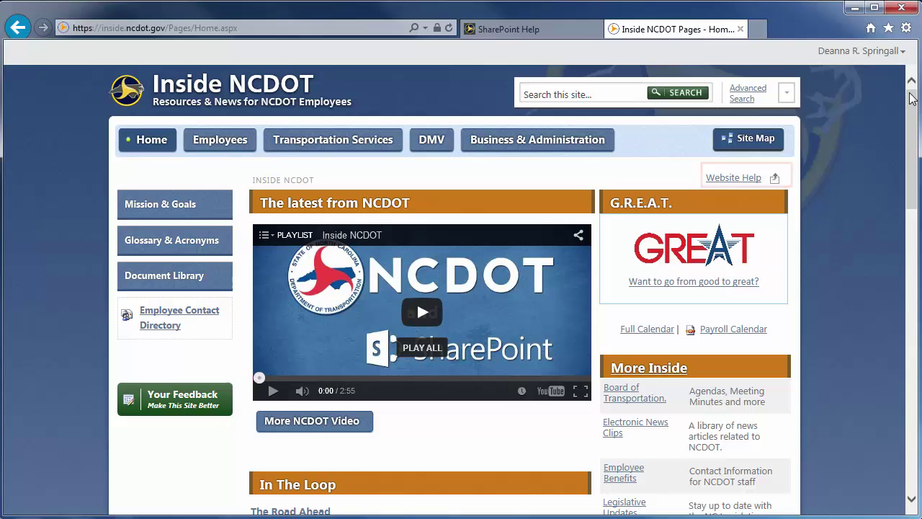
Scroll the Inside NCDOT home page down to the footer's Get Help section
left_click_drag(911, 94, 917, 379)
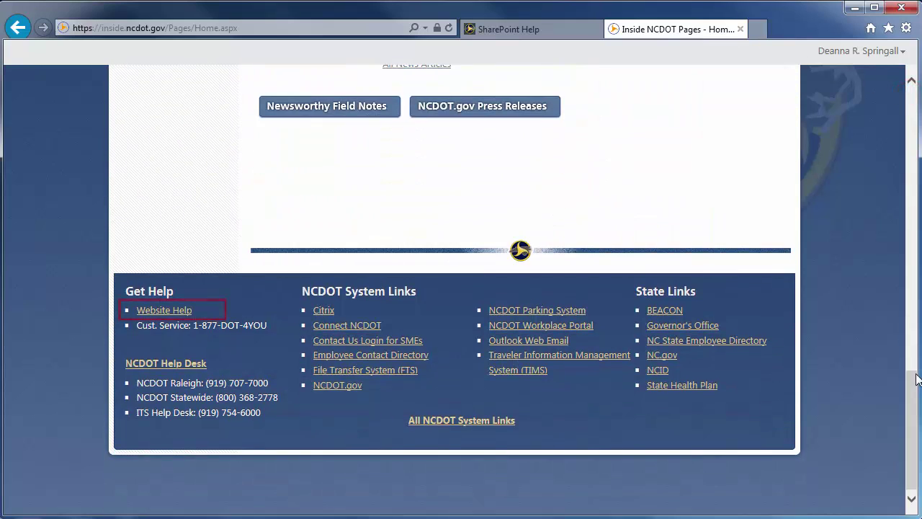